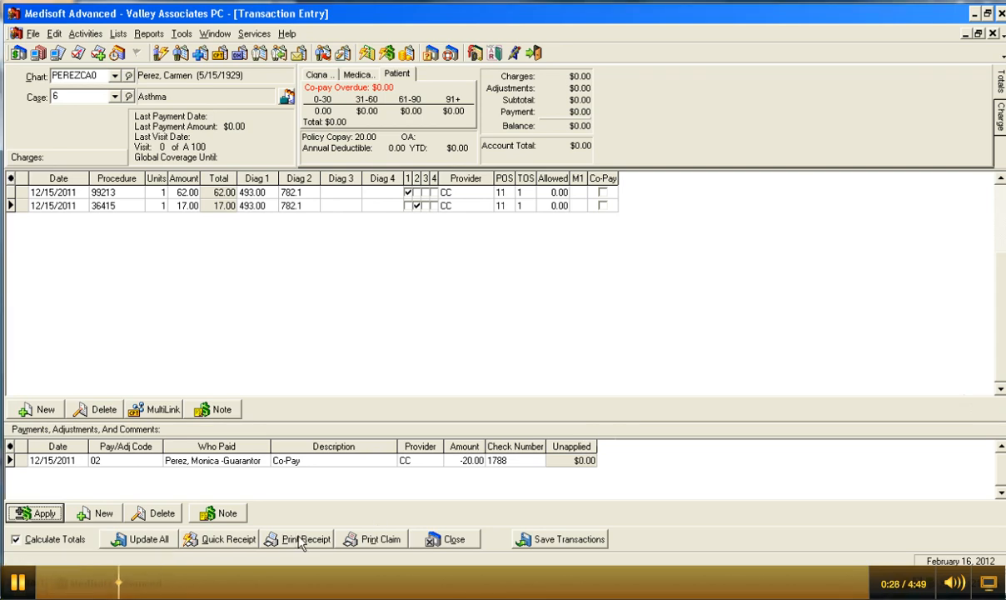
Step: Save the 12/15/2011 charges and co-pay when starting the walkout receipt
{"action": "left_click", "coordinate": [301, 541]}
{"action": "left_click", "coordinate": [477, 327]}
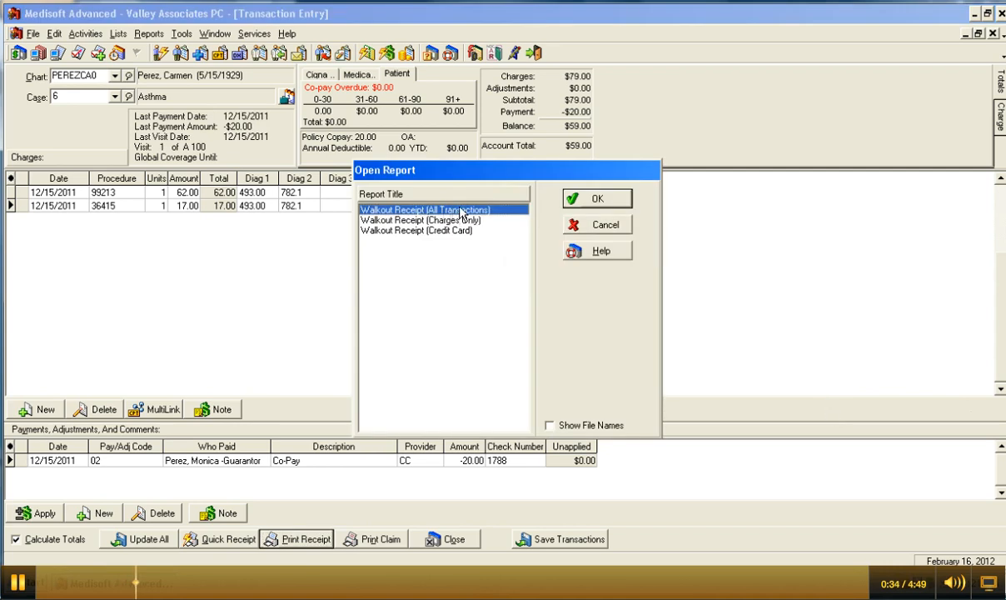
Step: Choose Walkout Receipt (All Transactions) with the report previewed on screen
{"action": "left_click", "coordinate": [606, 202]}
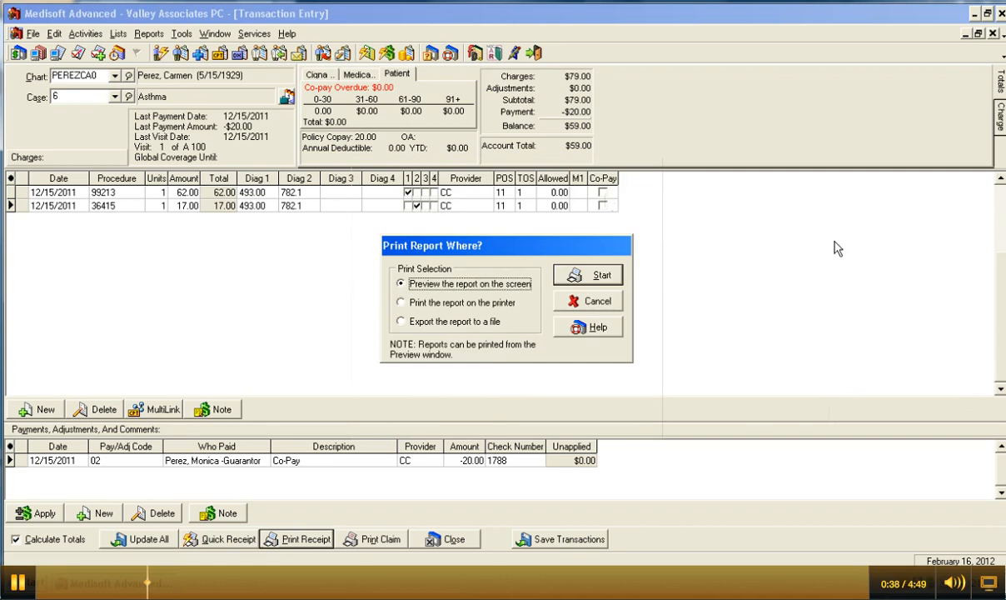
{"action": "left_click", "coordinate": [587, 275]}
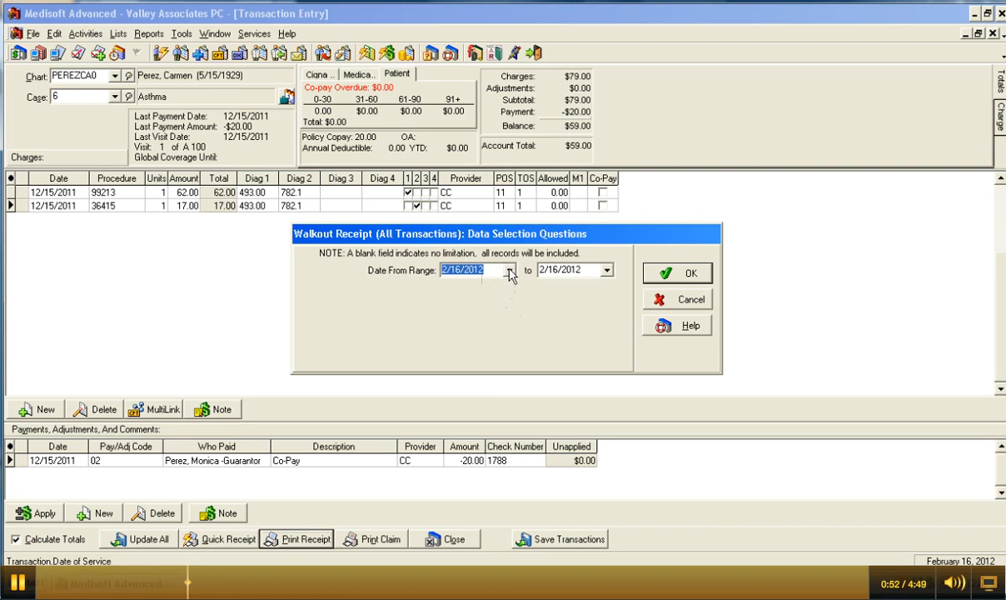
Step: Set the receipt date range to 12/15/2011 through 12/15/2011 and run it
{"action": "left_click", "coordinate": [509, 270]}
{"action": "left_click", "coordinate": [452, 290]}
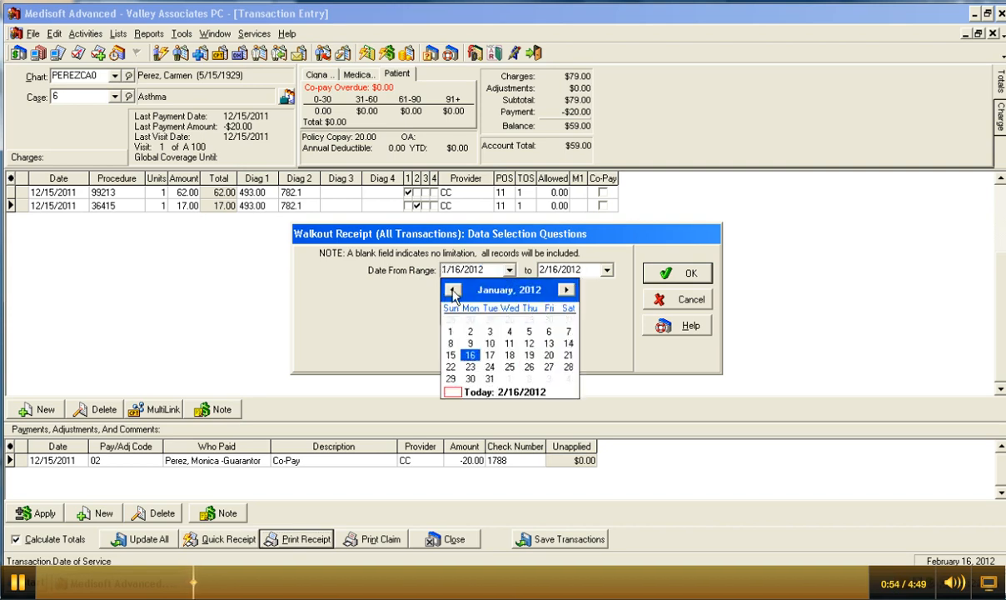
{"action": "left_click", "coordinate": [452, 290]}
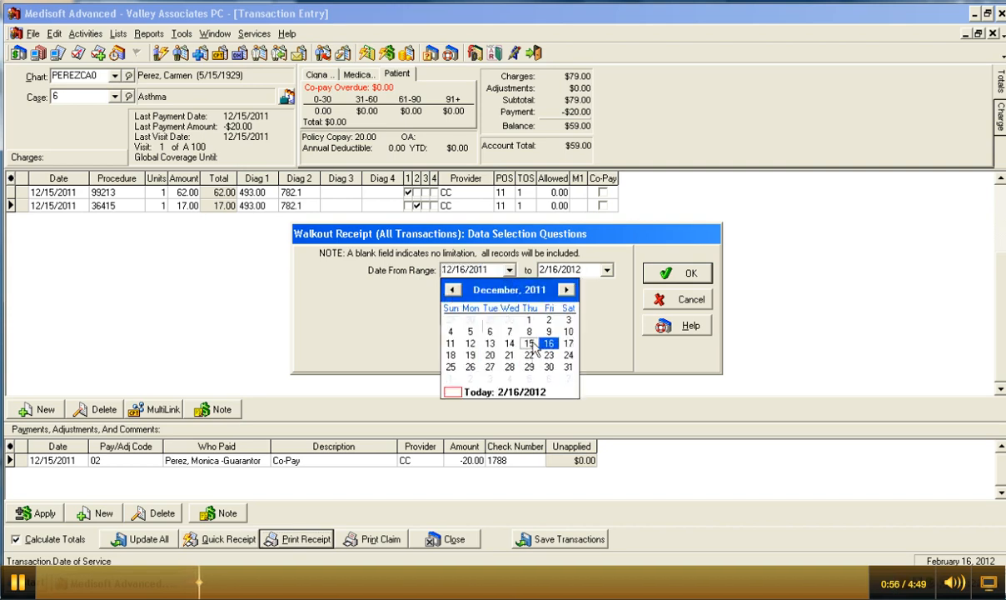
{"action": "left_click", "coordinate": [530, 344]}
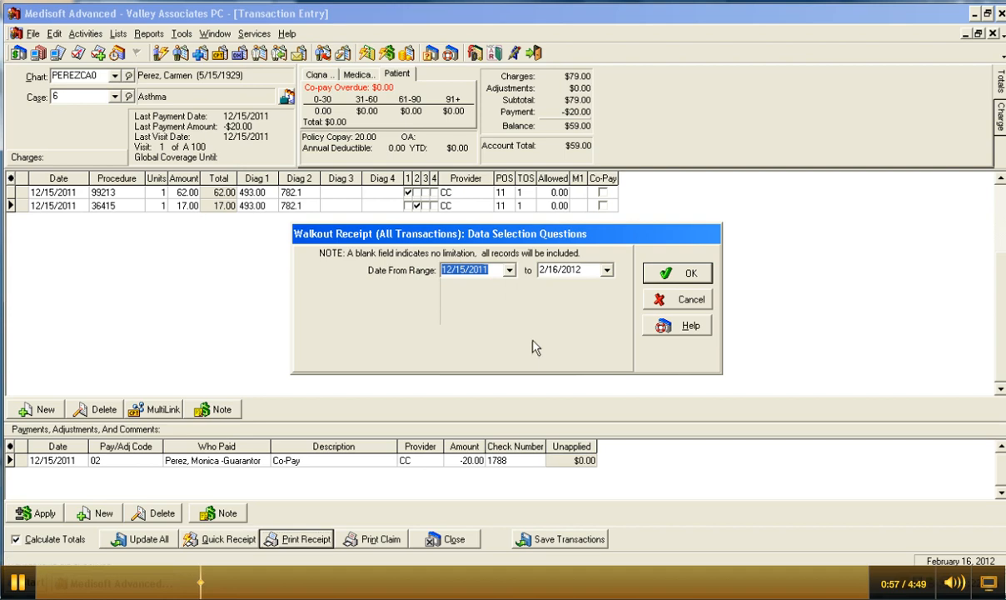
{"action": "left_click", "coordinate": [607, 270]}
{"action": "left_click", "coordinate": [550, 290]}
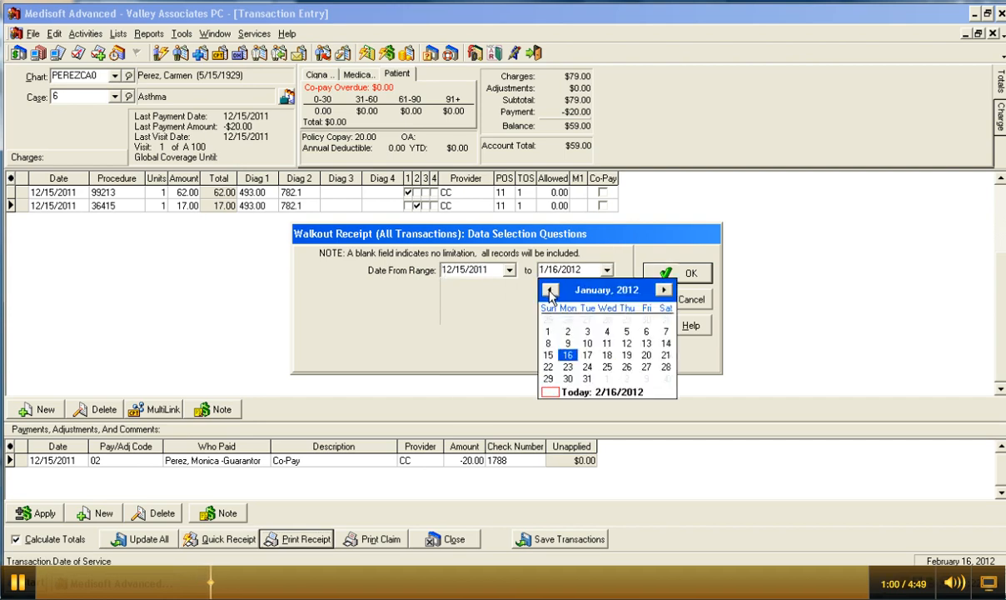
{"action": "left_click", "coordinate": [550, 290]}
{"action": "left_click", "coordinate": [625, 341]}
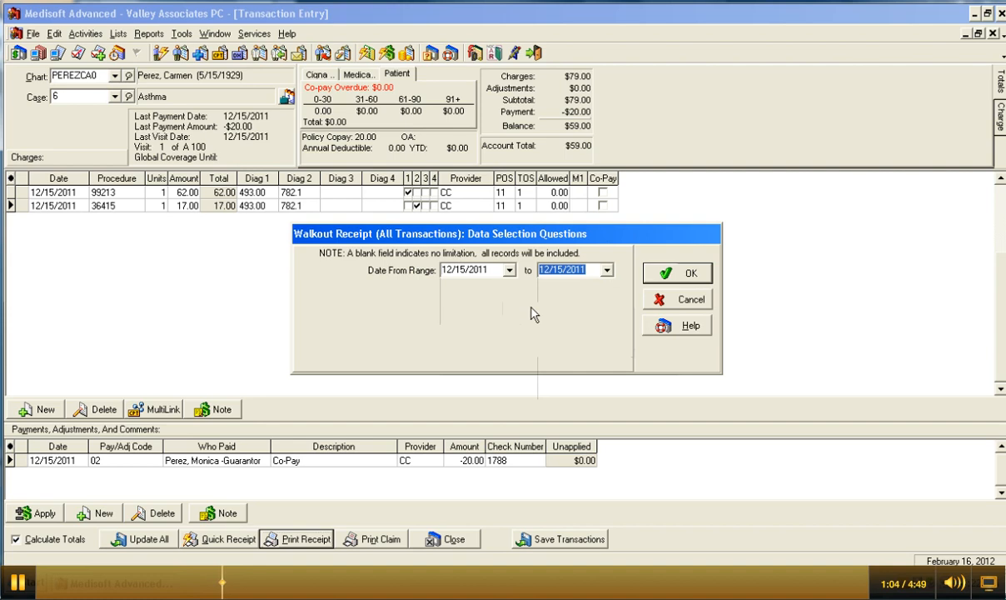
{"action": "left_click", "coordinate": [667, 278]}
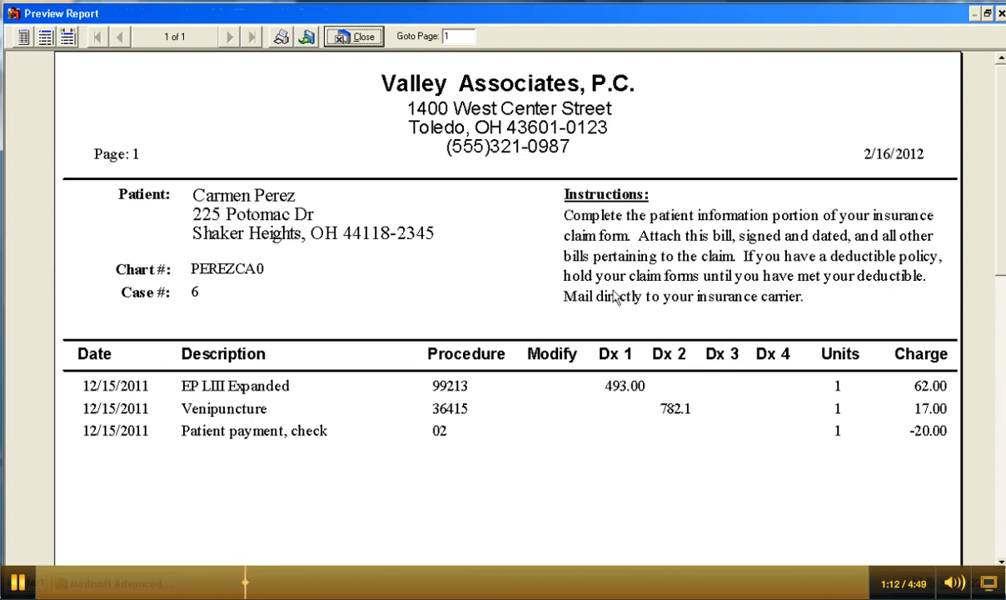
Step: View the walkout receipt as a full page, then close the preview
{"action": "left_click", "coordinate": [23, 38]}
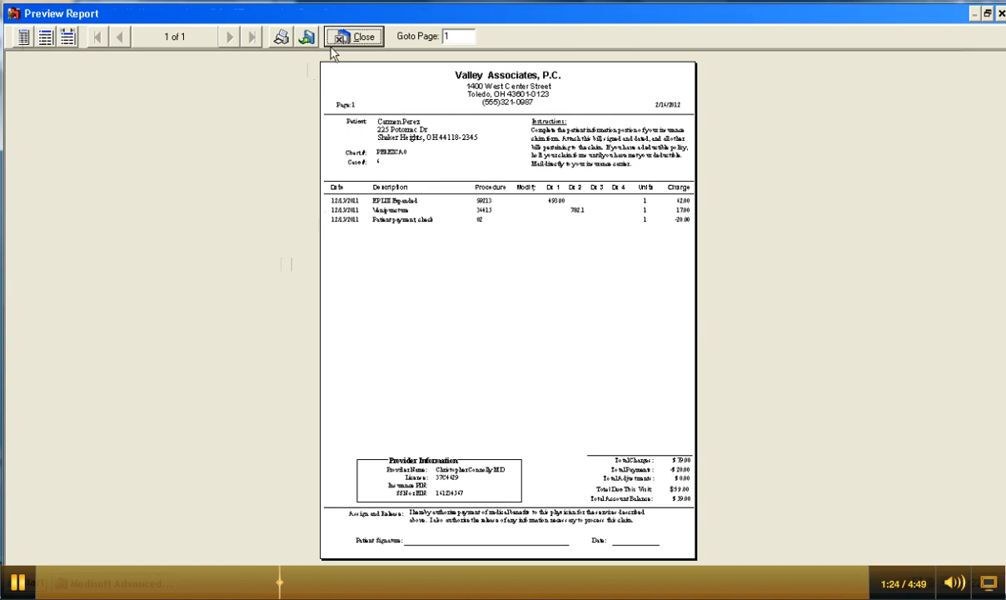
{"action": "left_click", "coordinate": [354, 41]}
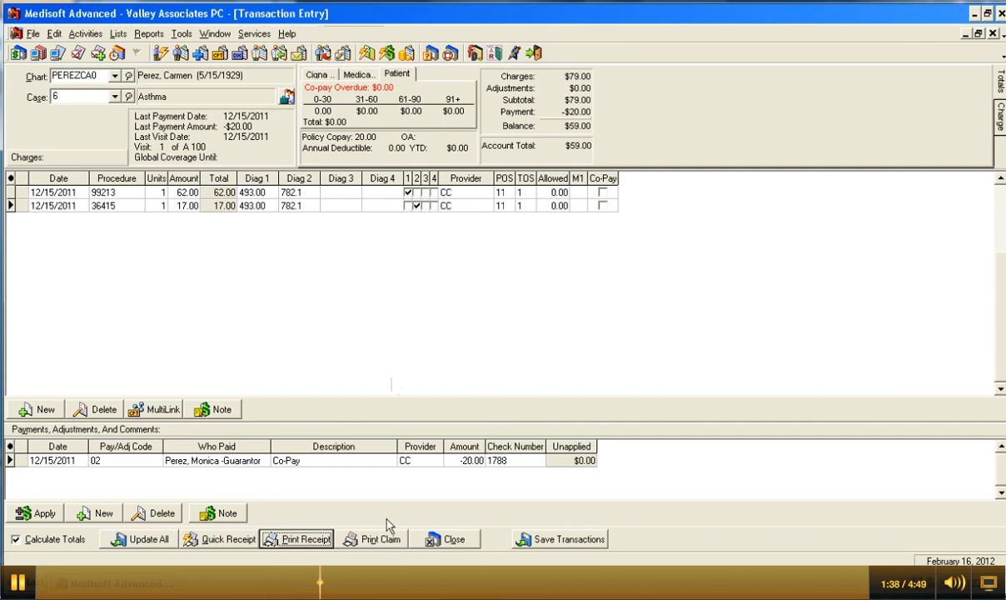
Step: Start a claim with the Laser CMS (Primary) W/Form report, previewed on screen
{"action": "left_click", "coordinate": [375, 539]}
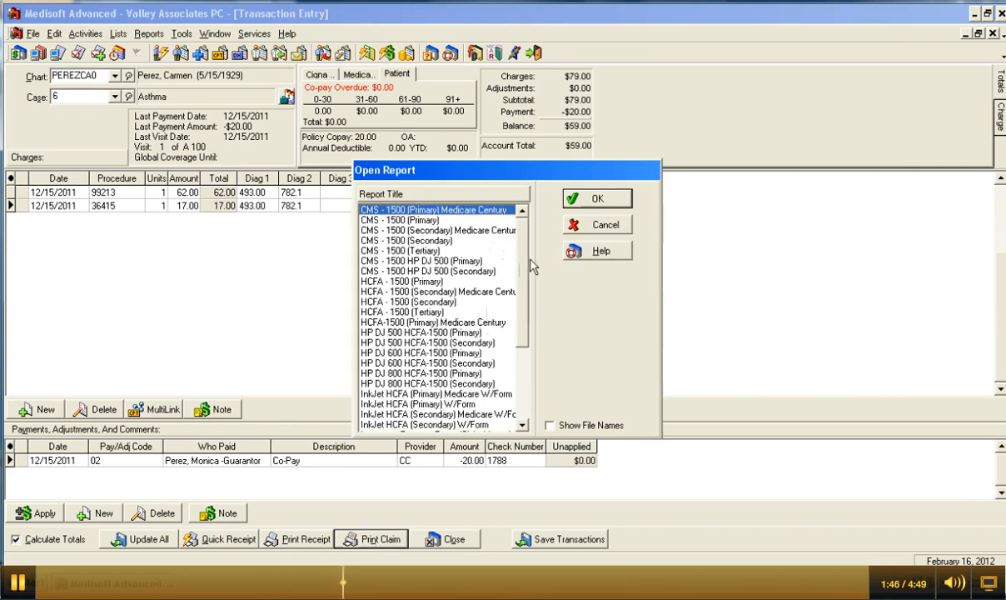
{"action": "left_click_drag", "start_coordinate": [524, 260], "coordinate": [526, 331]}
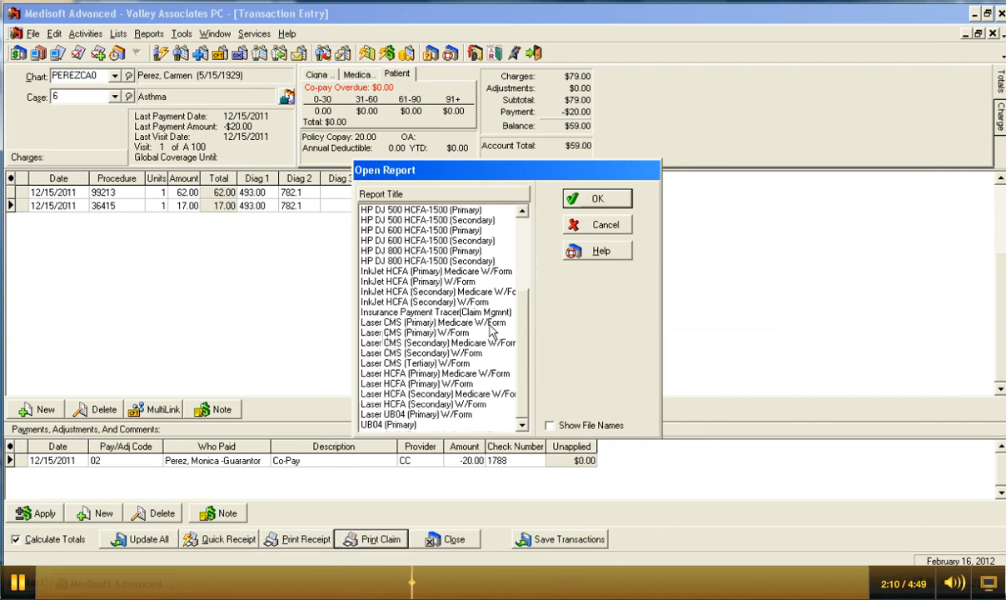
{"action": "left_click", "coordinate": [370, 332]}
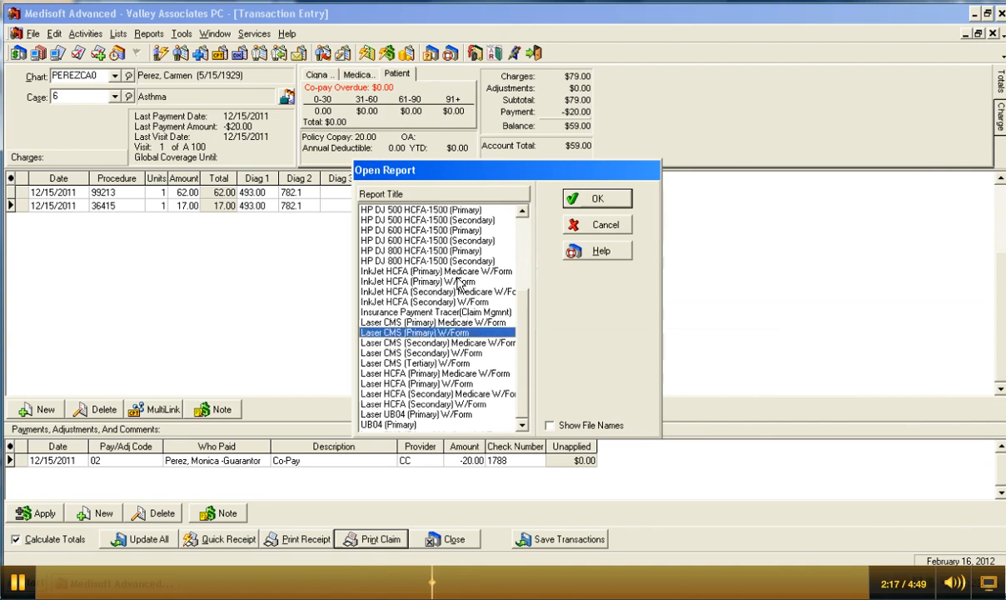
{"action": "left_click", "coordinate": [594, 201]}
{"action": "left_click", "coordinate": [588, 278]}
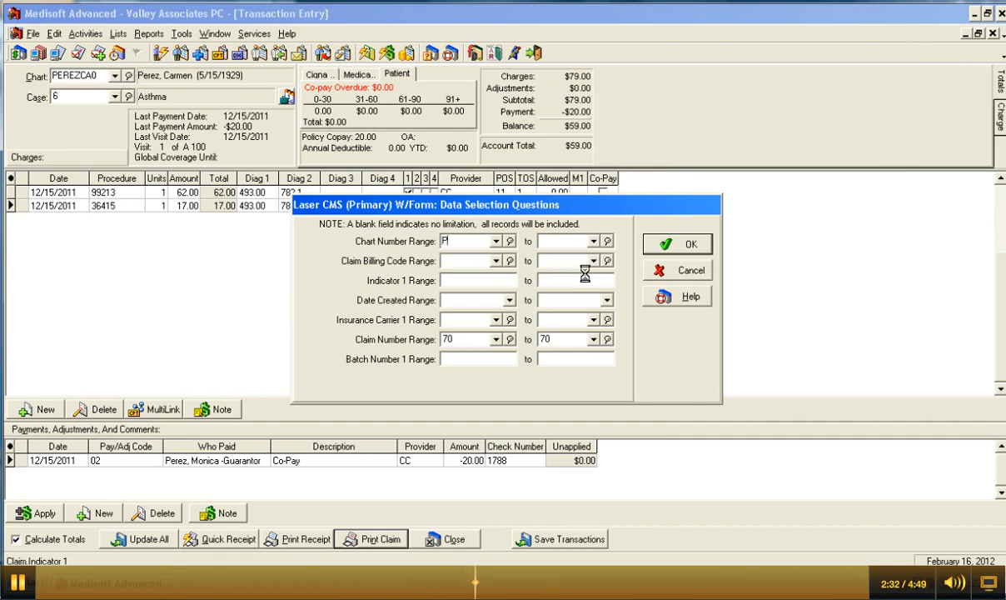
Step: Limit the claim printout to the patient's chart number for both range fields, then confirm
{"action": "type", "text": "PEREZCA0"}
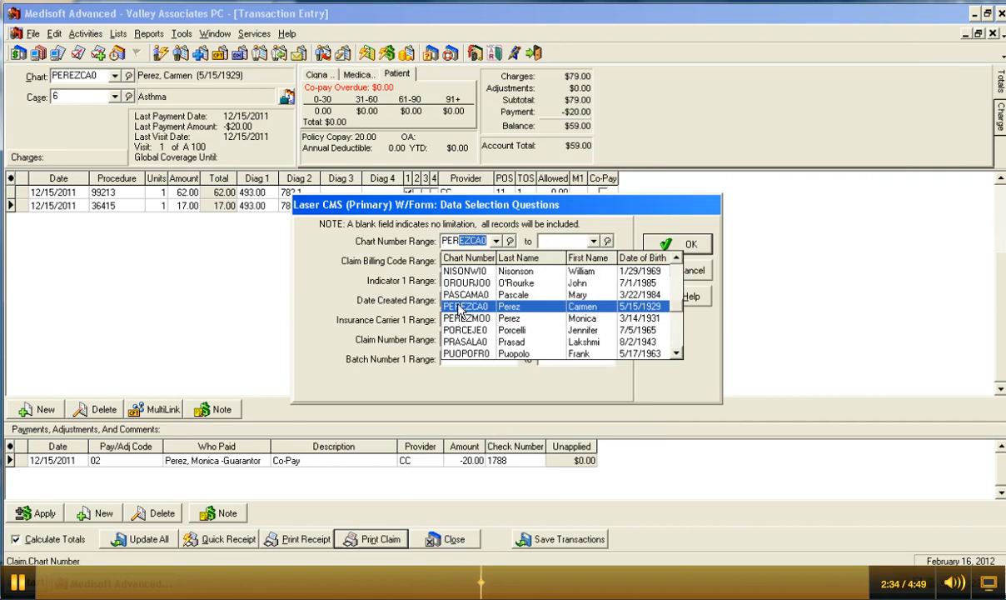
{"action": "key", "text": "Return"}
{"action": "left_click", "coordinate": [593, 241]}
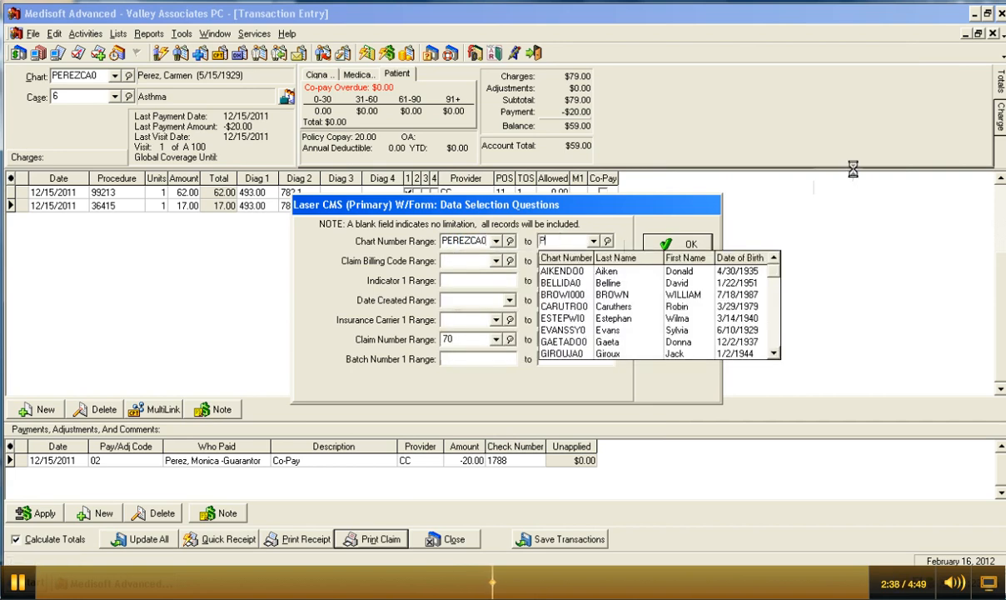
{"action": "type", "text": "PEREZCA0"}
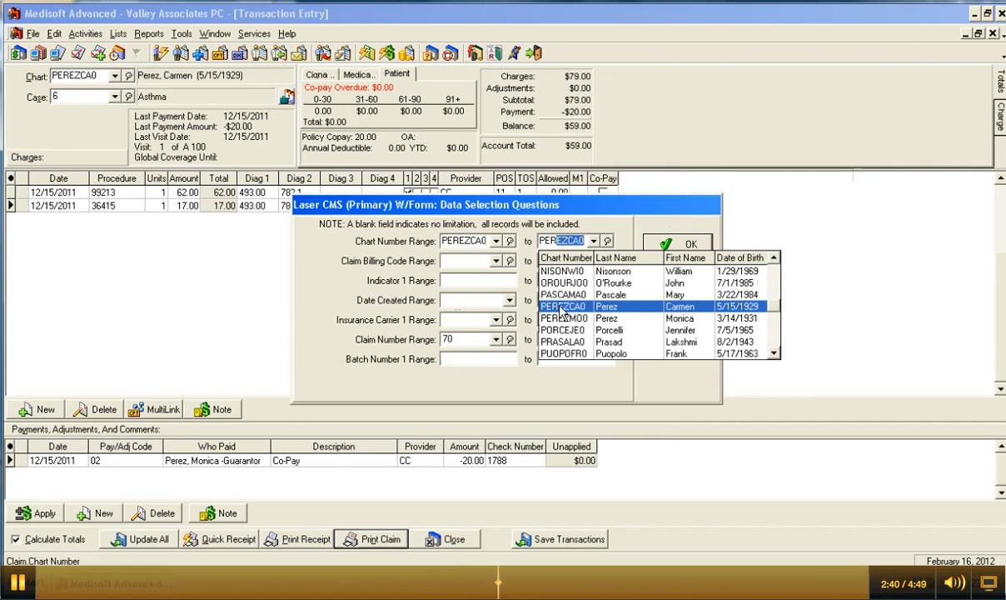
{"action": "key", "text": "Return"}
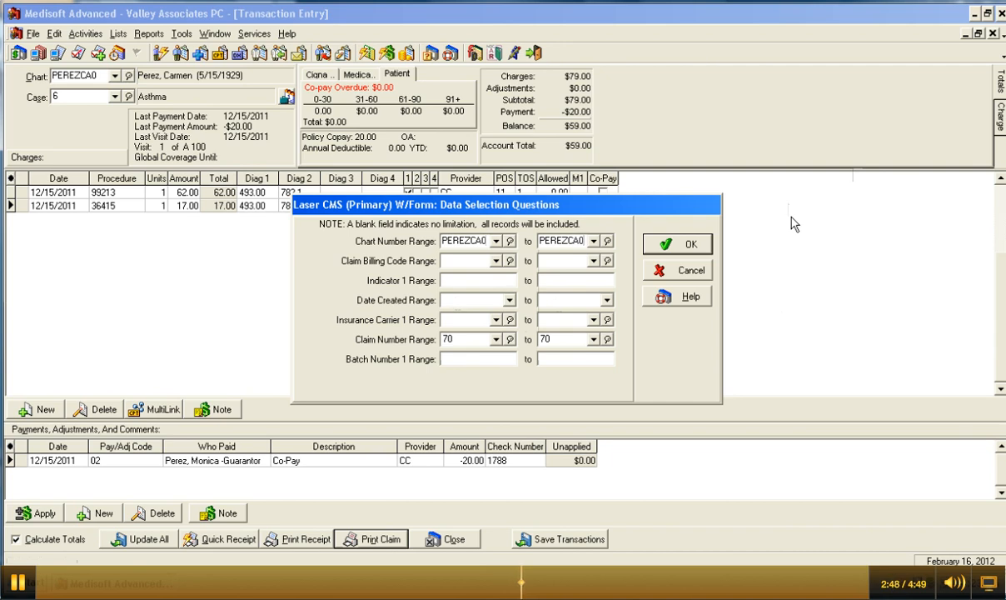
{"action": "left_click", "coordinate": [671, 246]}
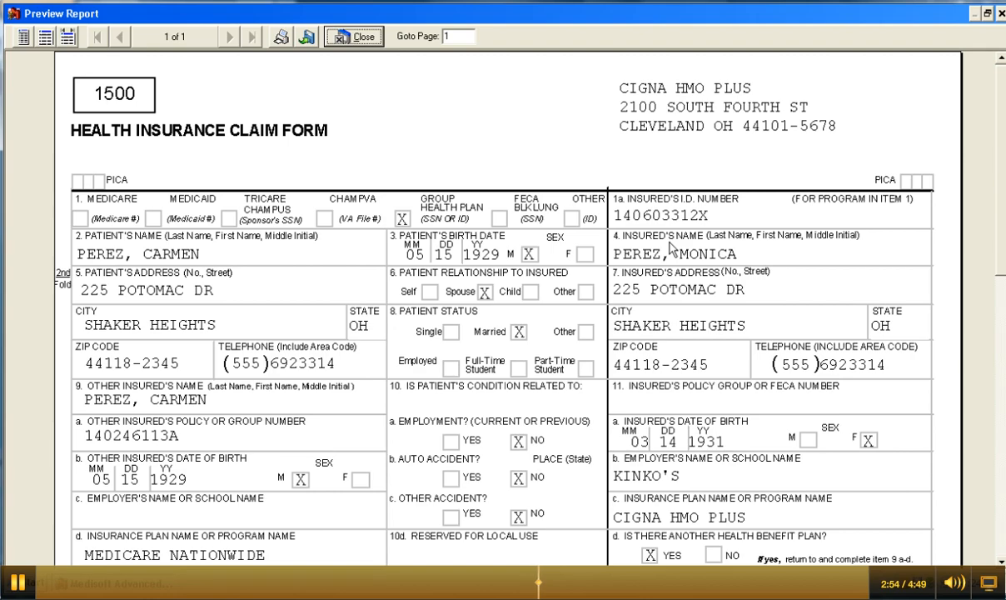
Step: View the CMS-1500 claim form as a full page, then close the preview
{"action": "left_click", "coordinate": [23, 38]}
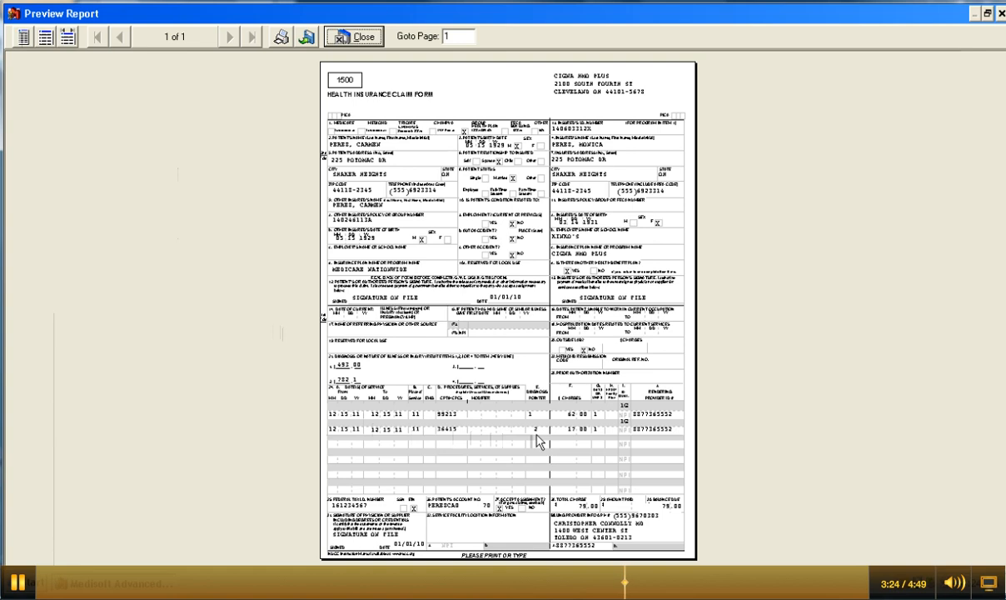
{"action": "left_click", "coordinate": [370, 40]}
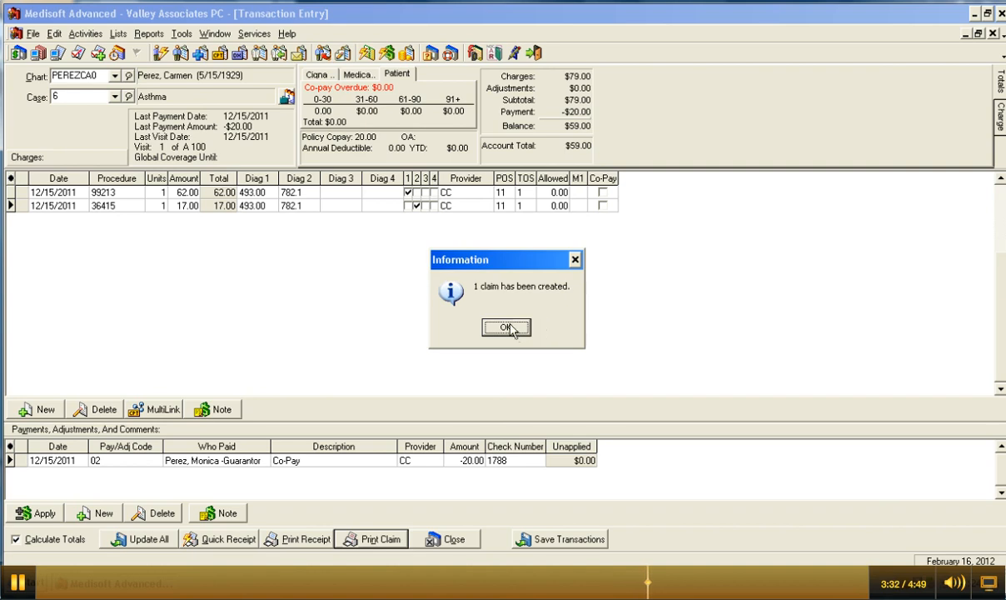
Step: Acknowledge the created claim, retry Print Claim, and dismiss the 'placed on a previous claim' notice
{"action": "left_click", "coordinate": [507, 327]}
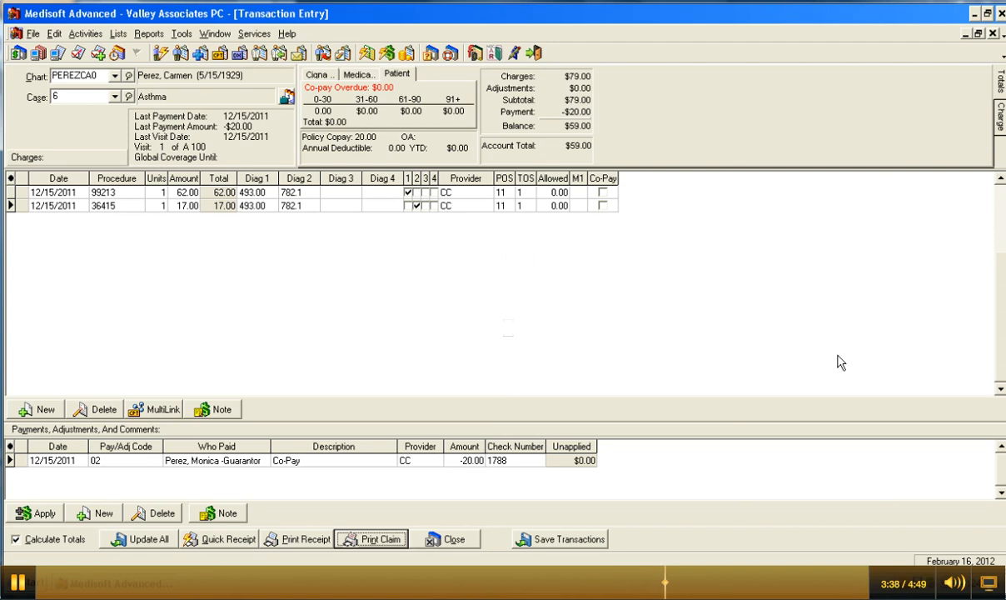
{"action": "left_click", "coordinate": [381, 540]}
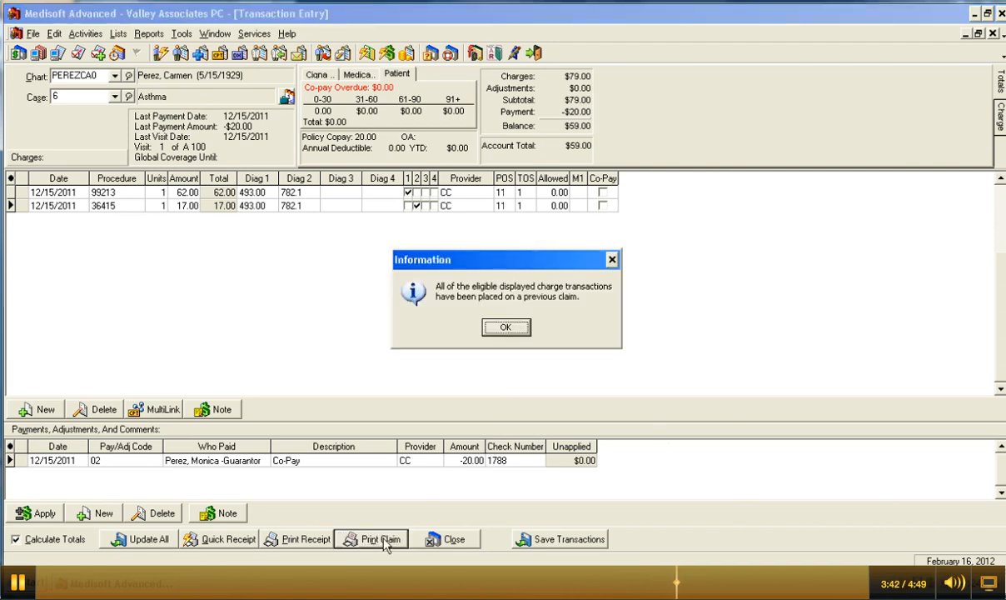
{"action": "left_click", "coordinate": [505, 328]}
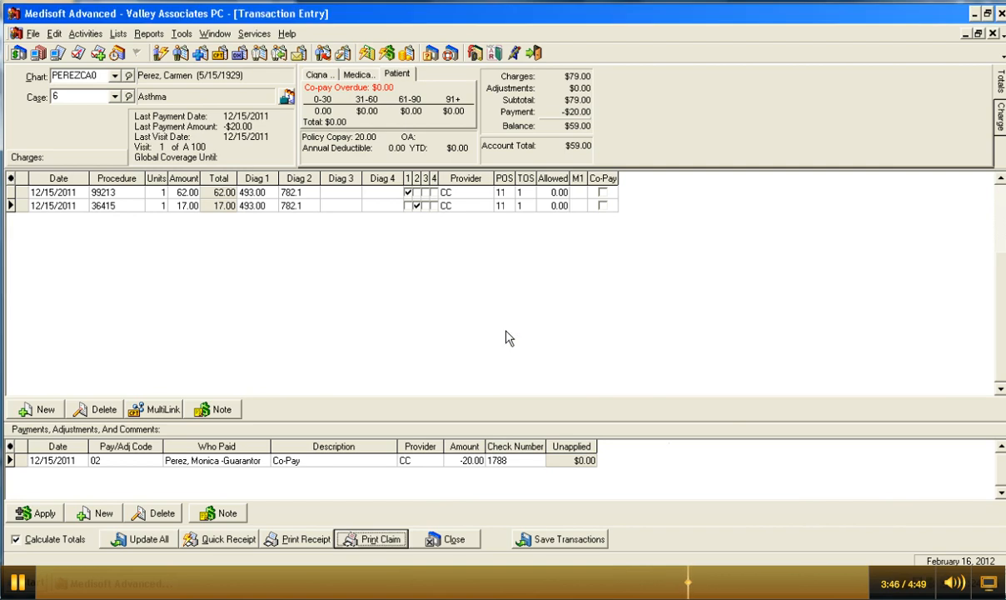
{"action": "left_click", "coordinate": [87, 34]}
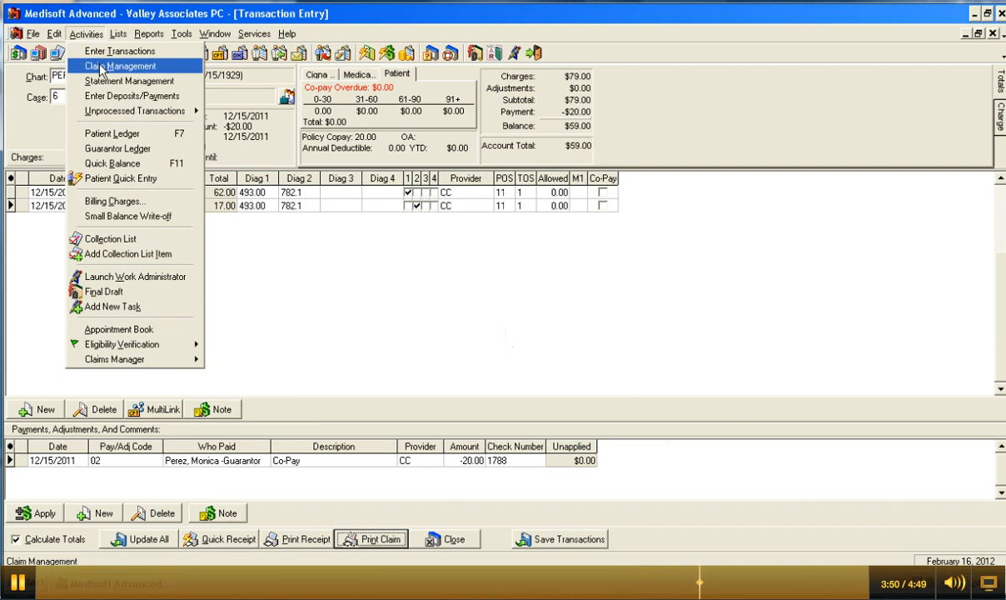
Step: In Claim Management, select the patient's claim and choose to reprint it
{"action": "left_click", "coordinate": [98, 66]}
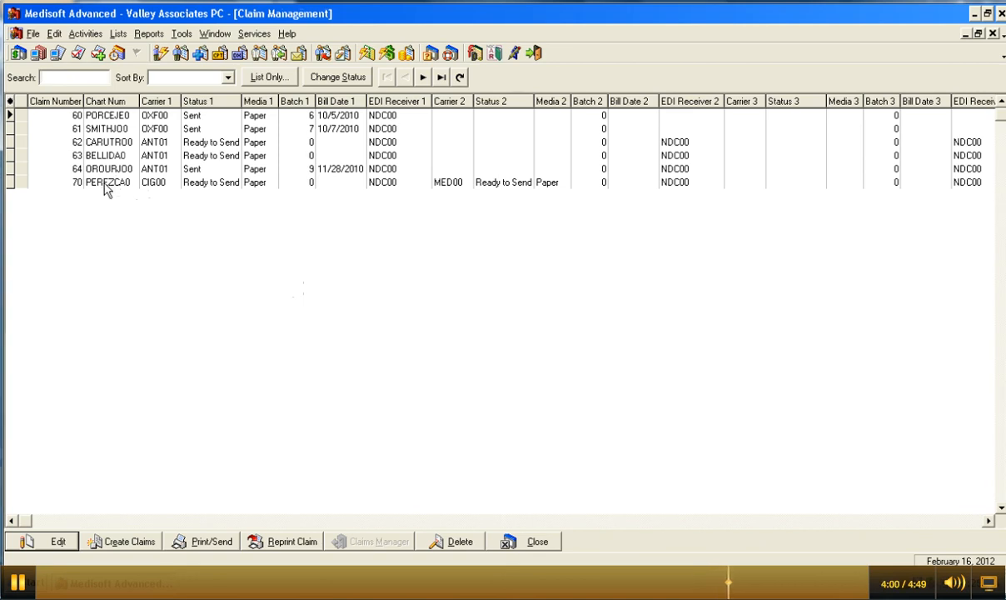
{"action": "left_click", "coordinate": [106, 187]}
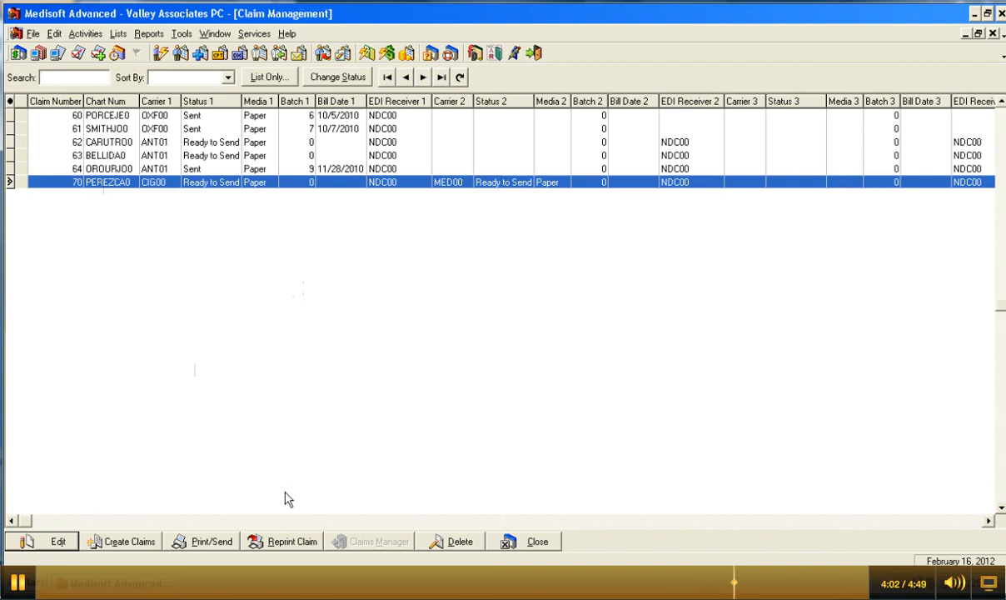
{"action": "left_click", "coordinate": [288, 543]}
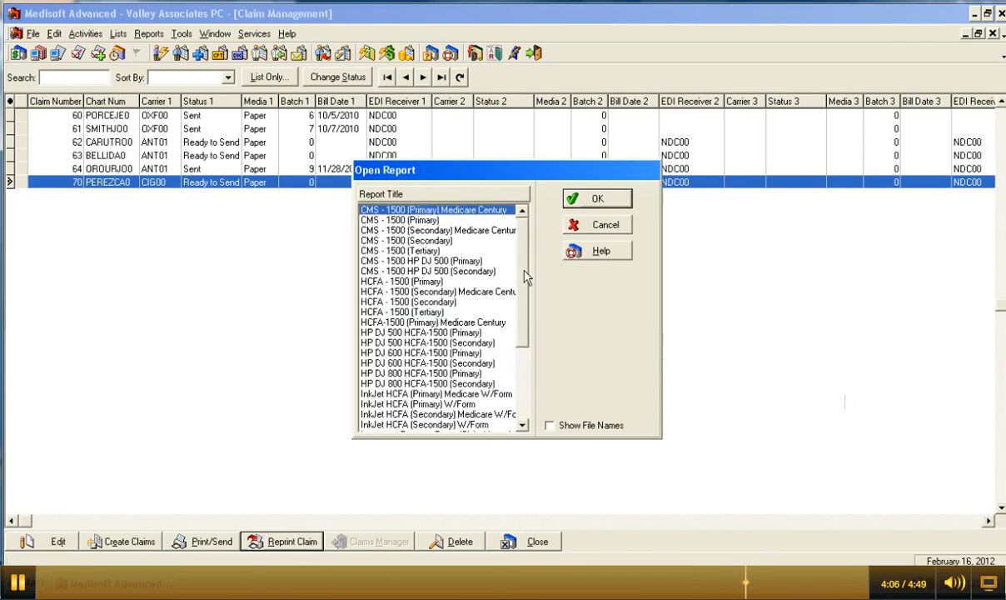
Step: Select Laser CMS (Primary) W/Form for the reprint and dismiss the warning
{"action": "left_click_drag", "start_coordinate": [526, 278], "coordinate": [522, 340]}
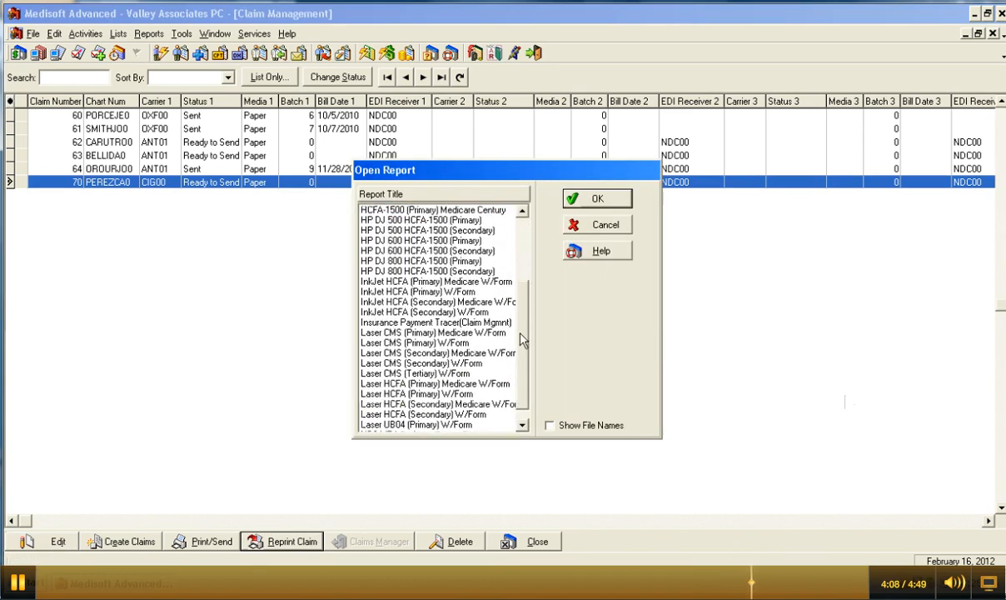
{"action": "left_click", "coordinate": [375, 343]}
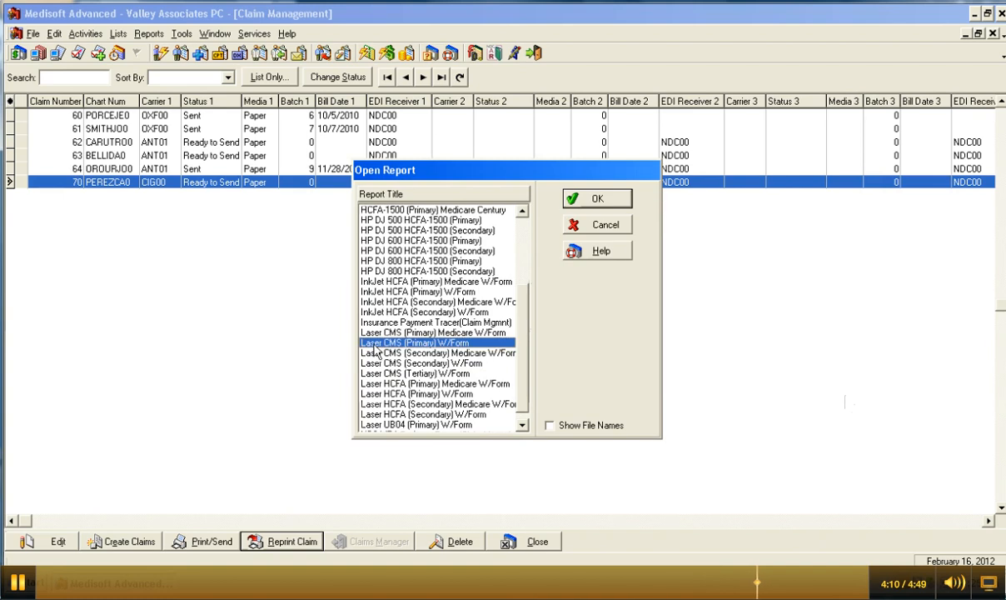
{"action": "left_click", "coordinate": [593, 200]}
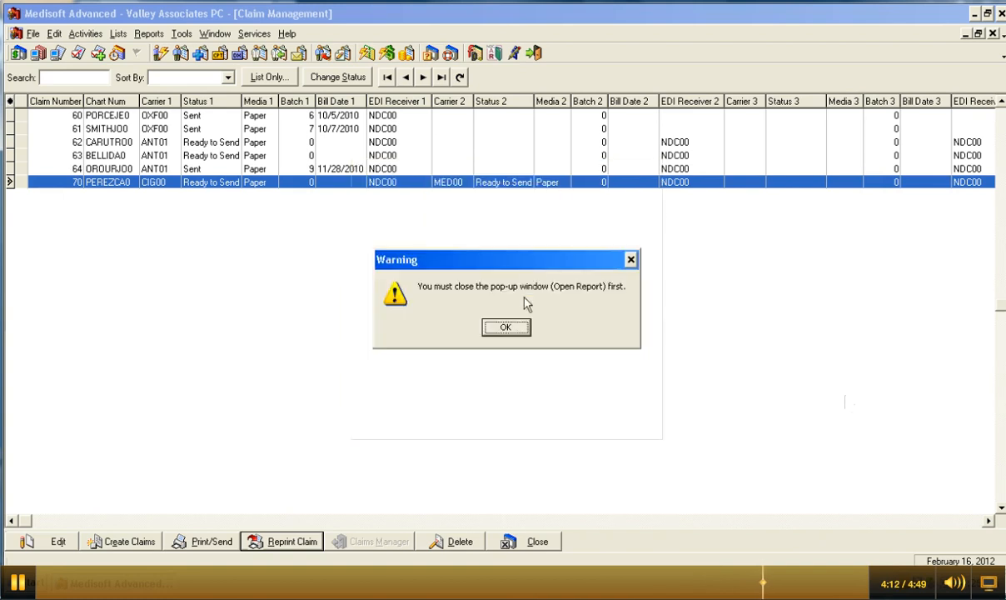
{"action": "left_click", "coordinate": [507, 327]}
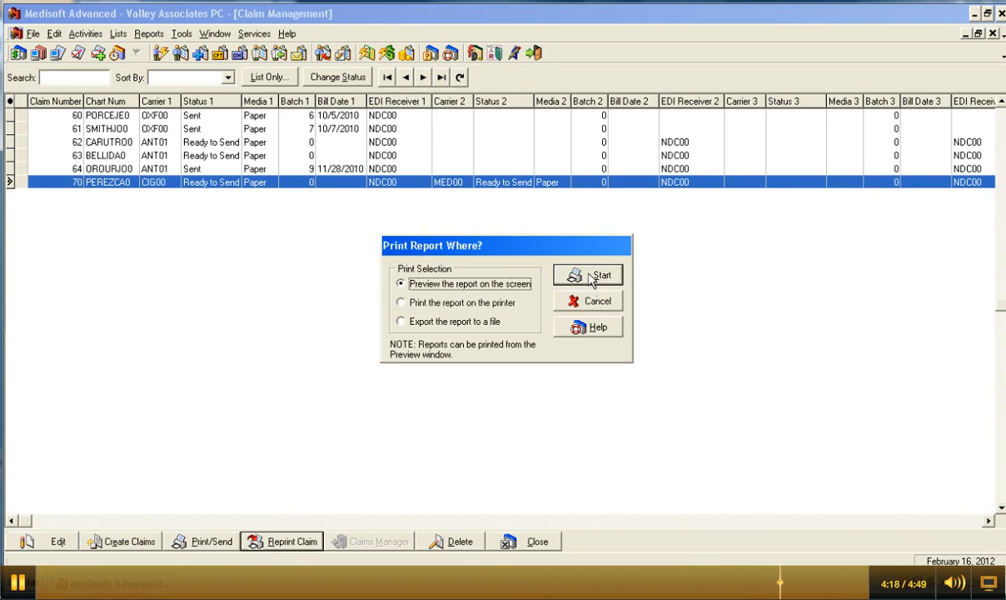
Step: Preview the reprinted Cigna HMO Plus CMS-1500 claim on screen at full-page zoom, then close it
{"action": "left_click", "coordinate": [591, 279]}
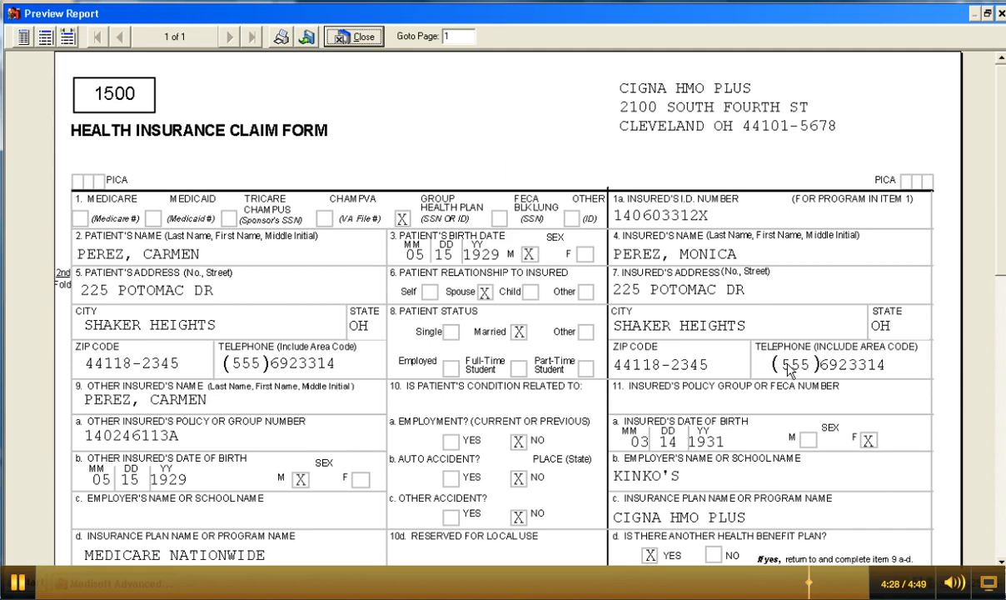
{"action": "left_click", "coordinate": [25, 37]}
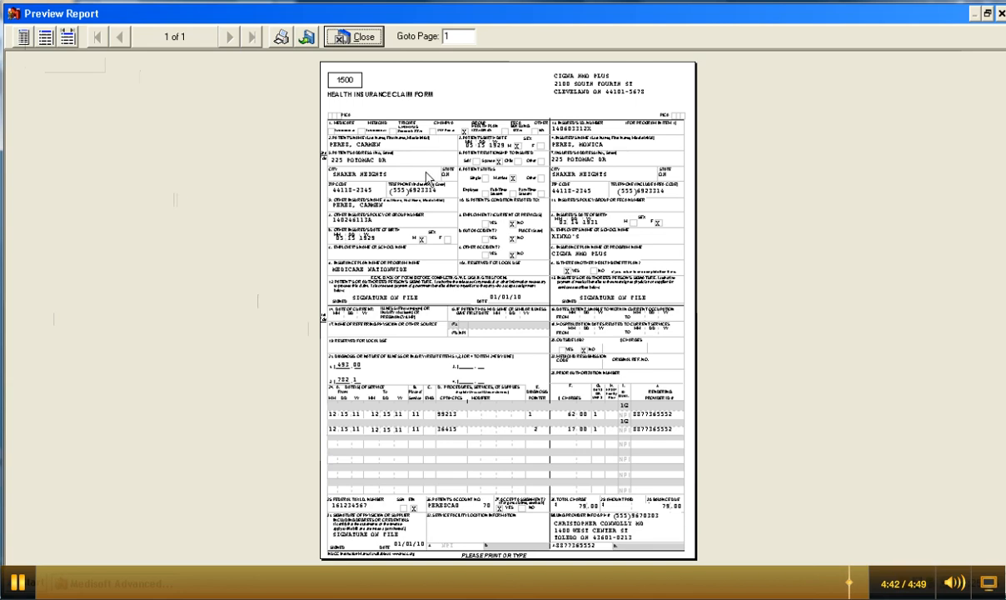
{"action": "left_click", "coordinate": [371, 41]}
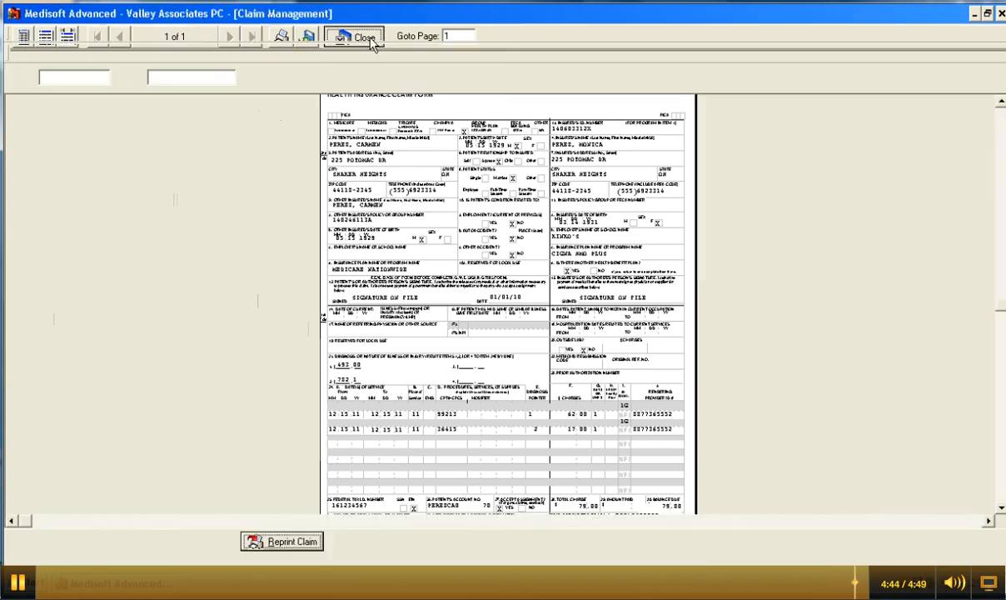